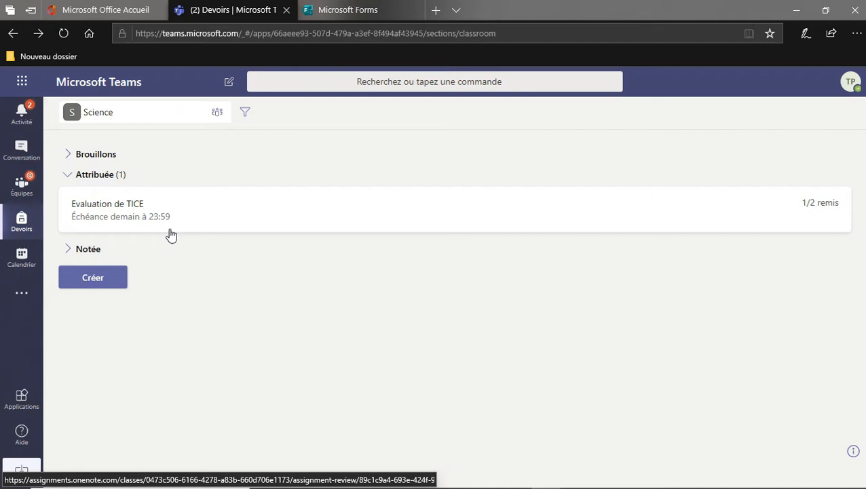
# Create a new assignment titled "Devoir n°2" with the instructions "Remplir directement et envoyer."
pyautogui.click(93, 277)
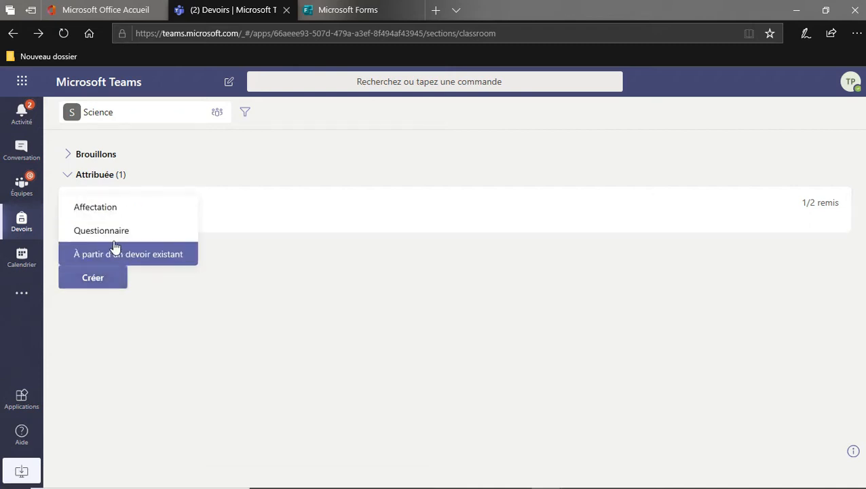
pyautogui.click(111, 210)
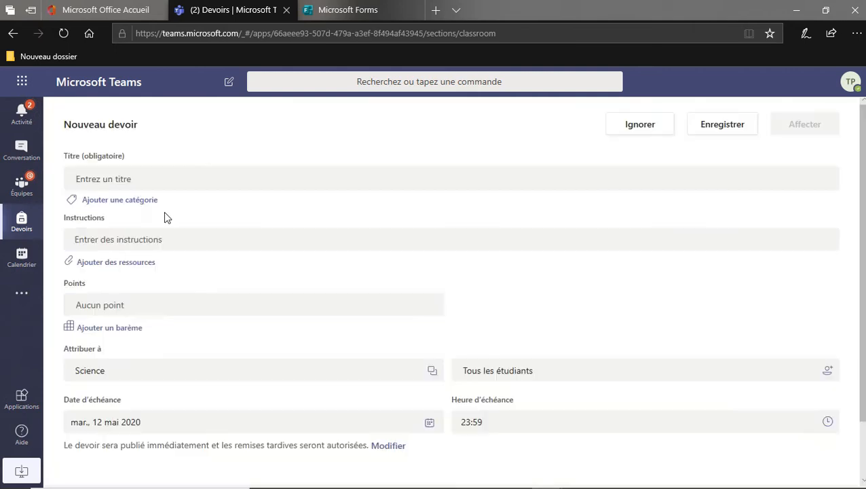
pyautogui.click(166, 178)
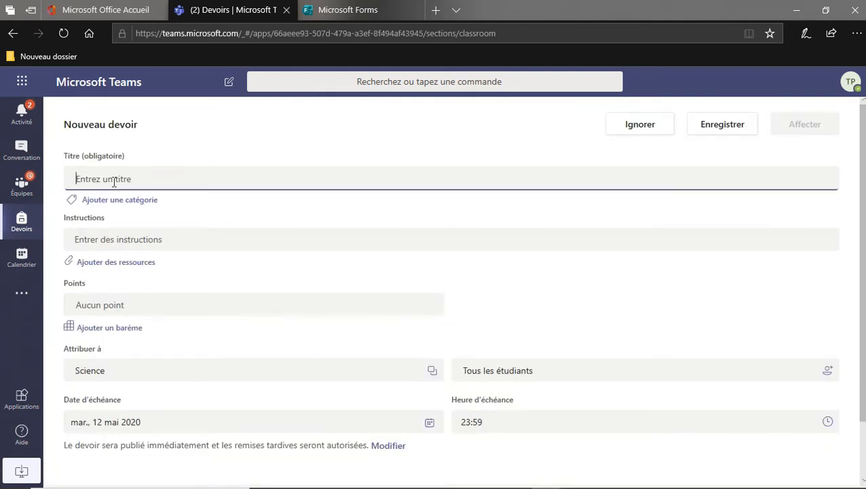
pyautogui.write('Devo')
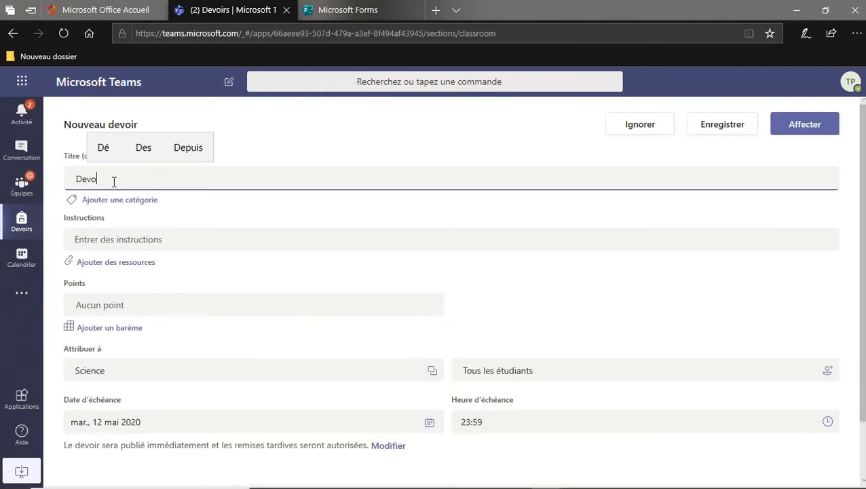
pyautogui.write('ir n°2')
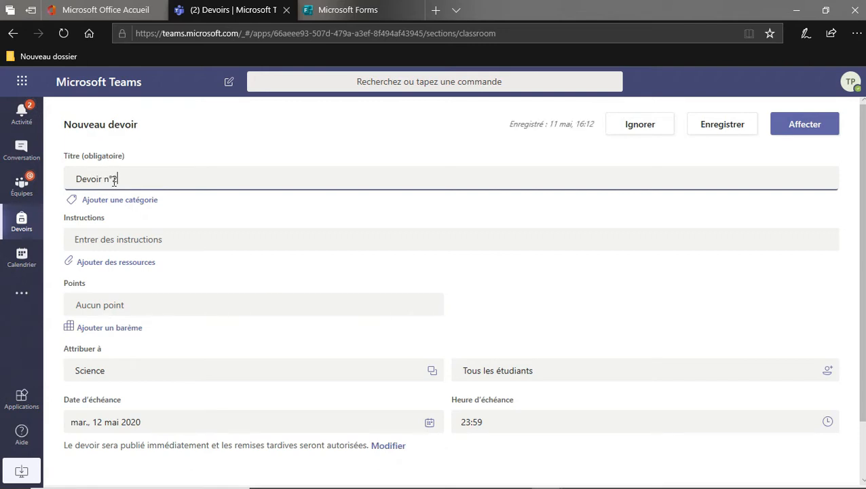
pyautogui.click(129, 243)
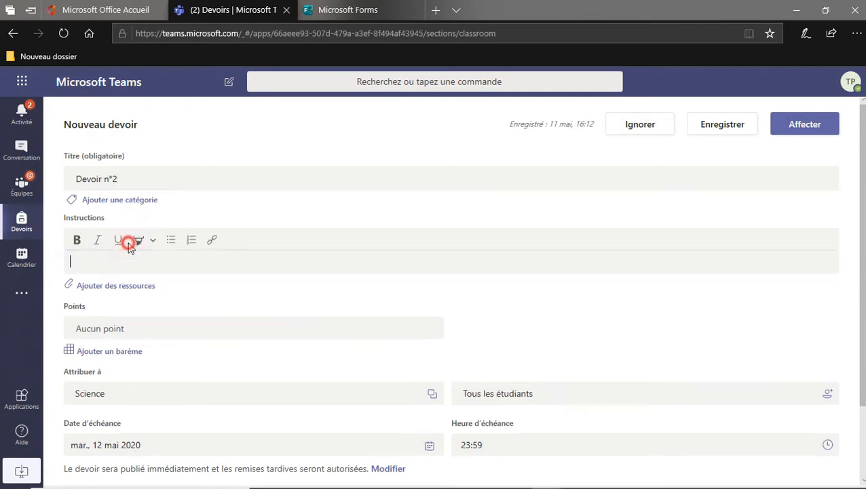
pyautogui.write('Remplir directement et envoyer.')
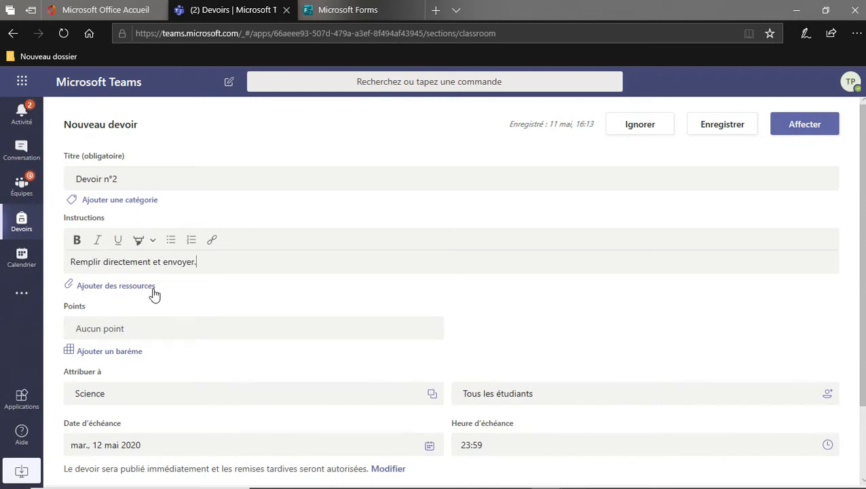
# Attach the file T1-Ev01 - 6e.docx from this device's Cours folder as an assignment resource
pyautogui.click(93, 288)
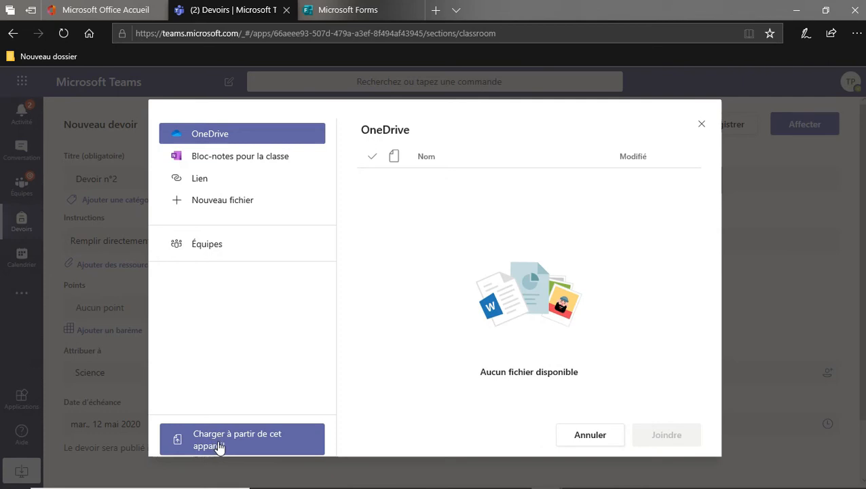
pyautogui.click(213, 445)
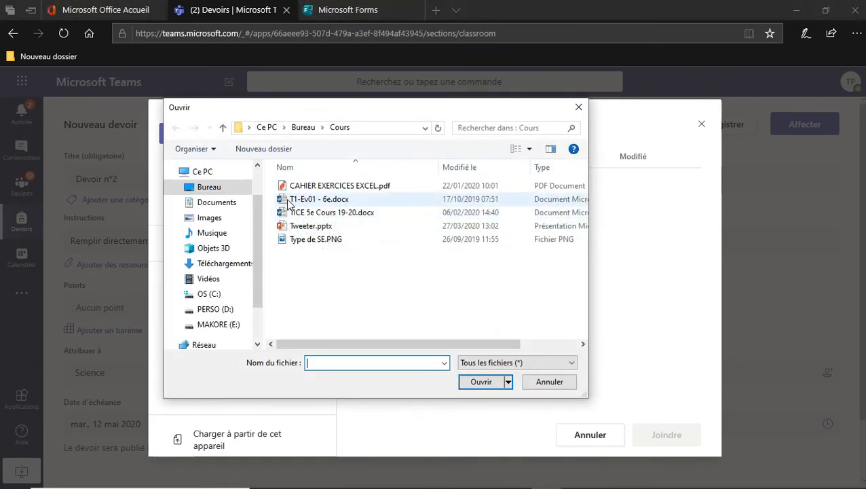
pyautogui.click(295, 201)
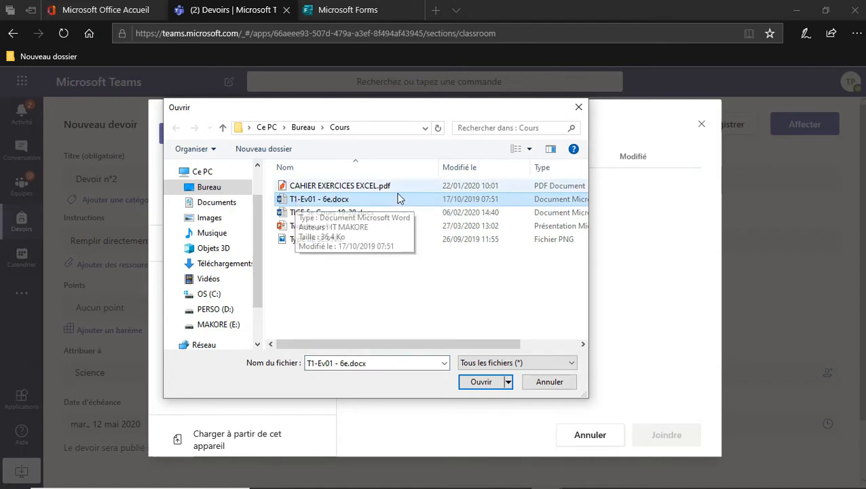
pyautogui.click(480, 383)
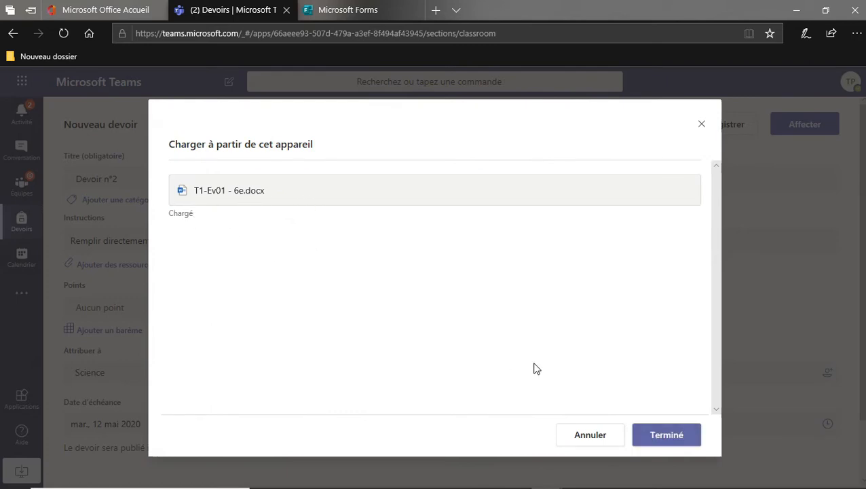
pyautogui.click(643, 442)
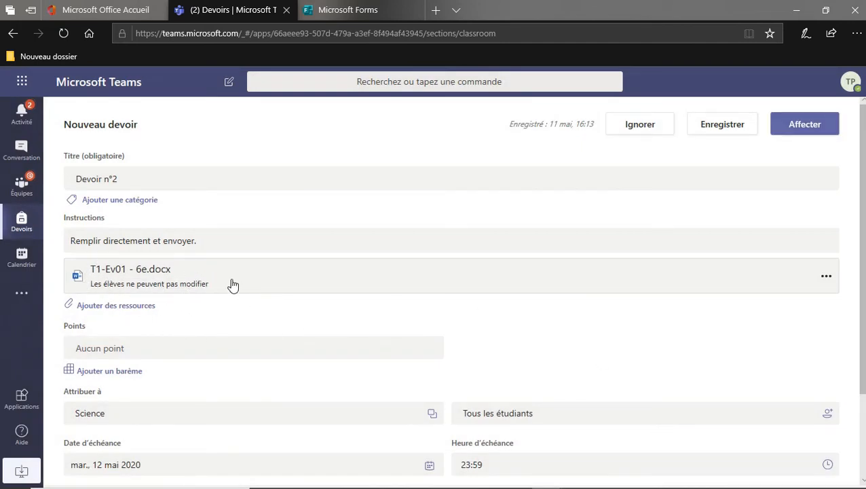
# Set the assignment's points to 10 and keep it assigned to all students of the Science class
pyautogui.scroll(-2, 228, 281)
pyautogui.click(97, 241)
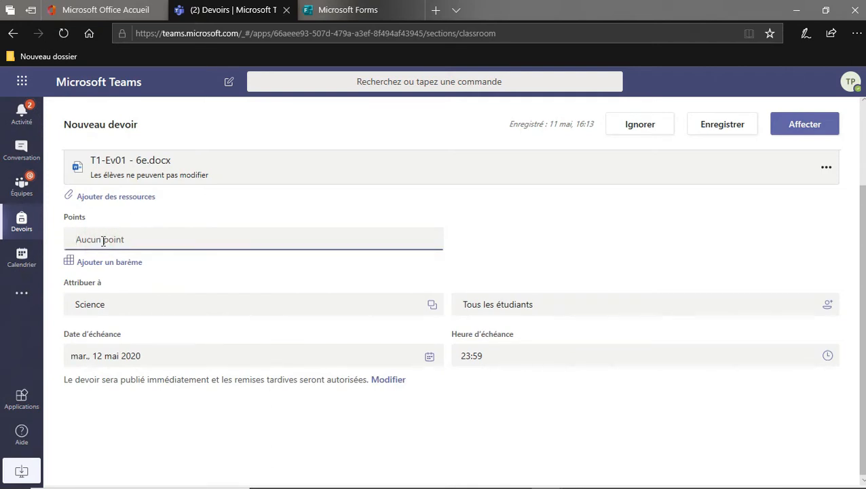
pyautogui.write('10')
pyautogui.click(532, 309)
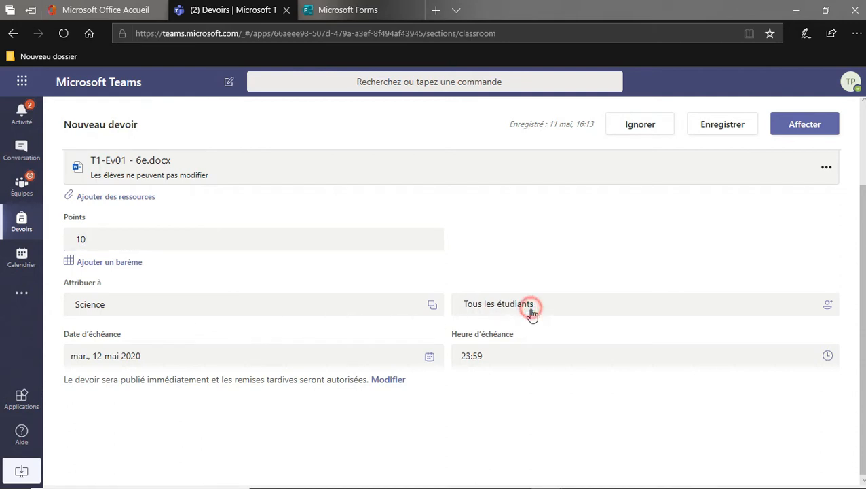
pyautogui.click(491, 259)
# Set the attached T1-Ev01 - 6e.docx so that students edit their own copy
pyautogui.scroll(2, 491, 259)
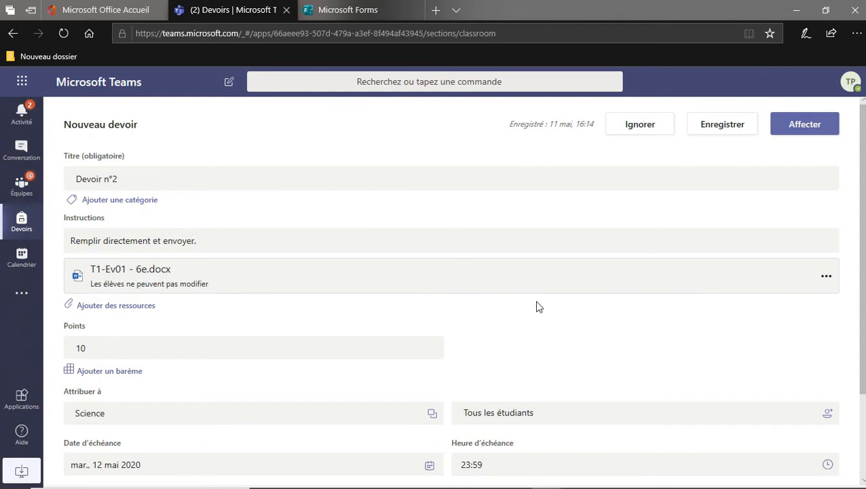
pyautogui.click(827, 277)
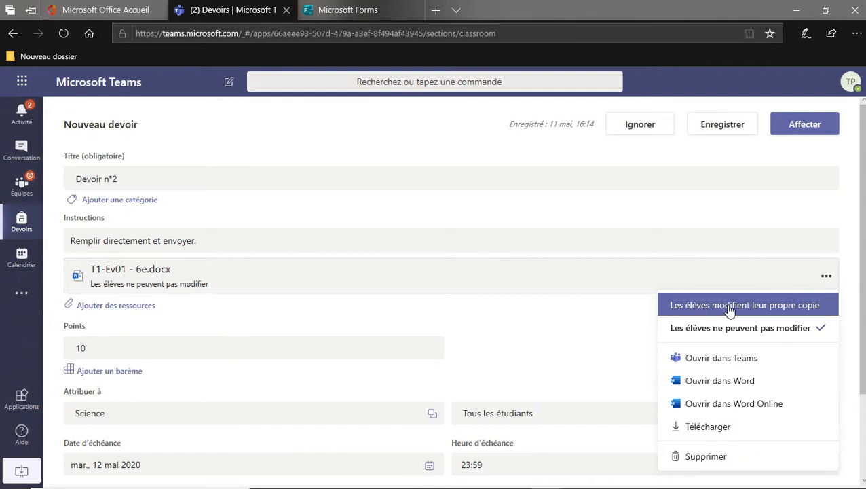
pyautogui.click(781, 311)
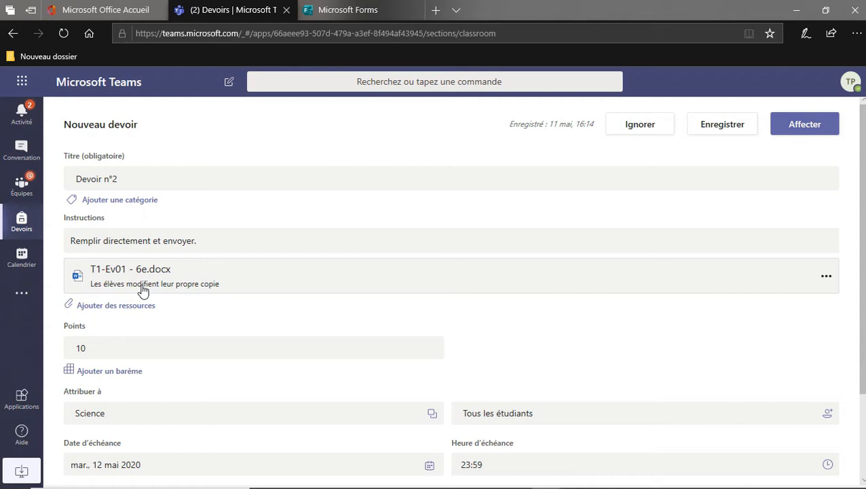
# Review the completed assignment form and assign Devoir n°2 to the Science class
pyautogui.scroll(-3, 304, 306)
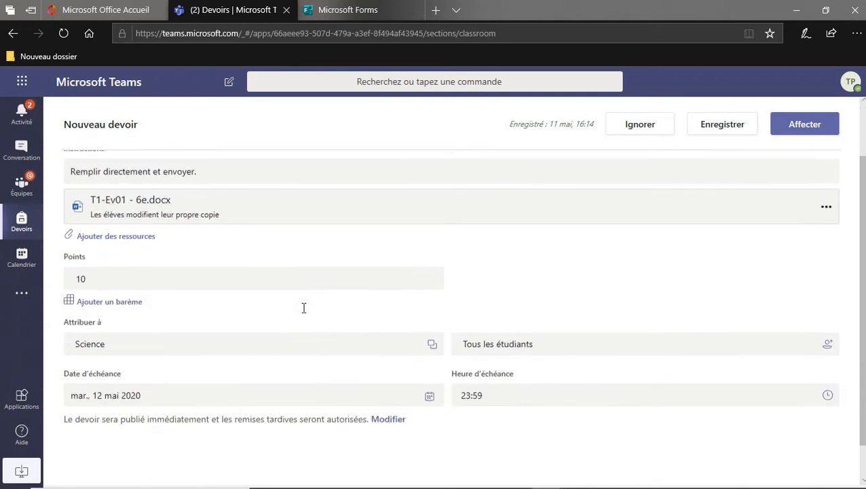
pyautogui.scroll(3, 303, 312)
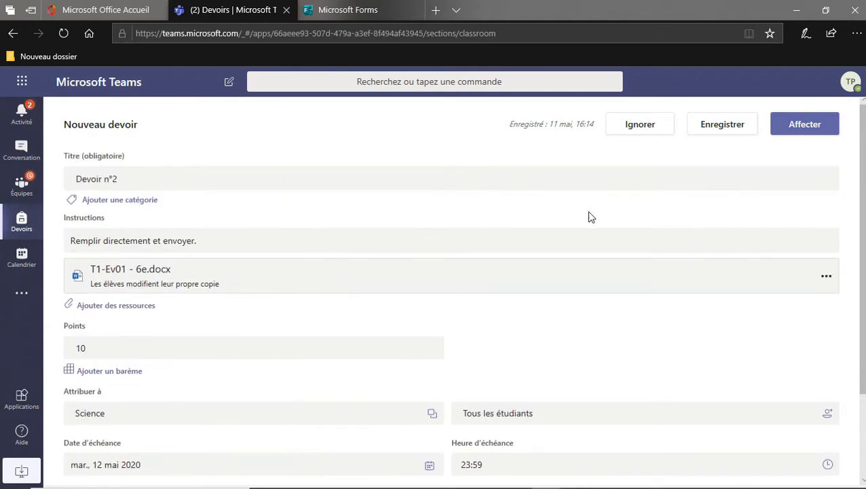
pyautogui.click(812, 128)
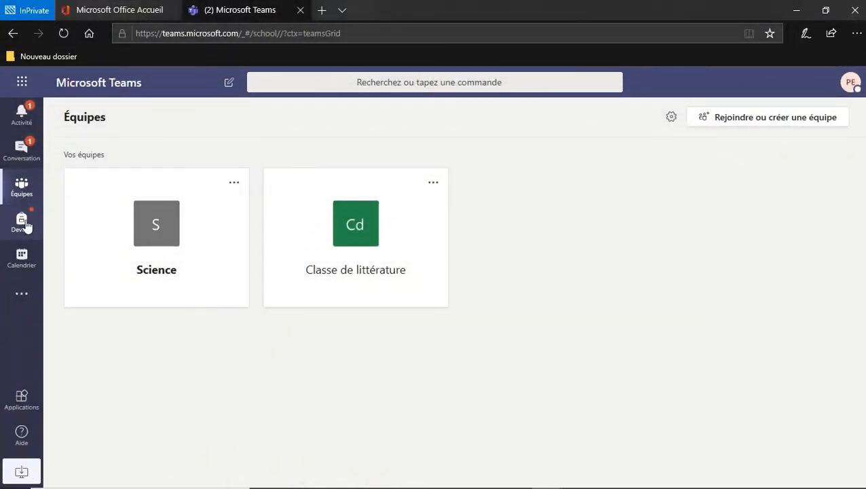
# In the student's Teams session, open the Devoir n°2 assignment of the Science class
pyautogui.click(25, 226)
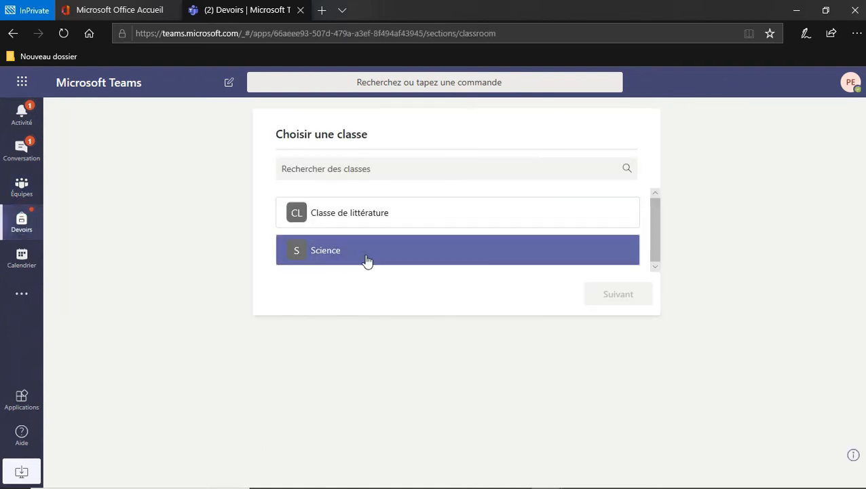
pyautogui.click(363, 253)
pyautogui.click(630, 299)
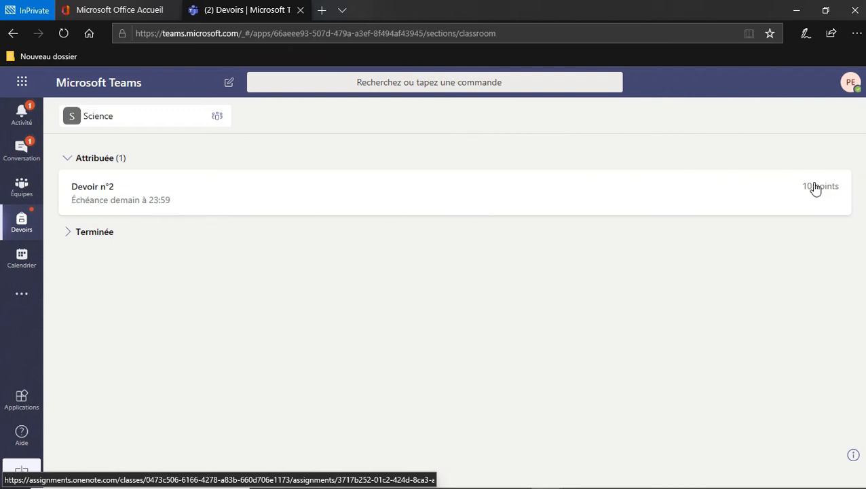
pyautogui.click(174, 188)
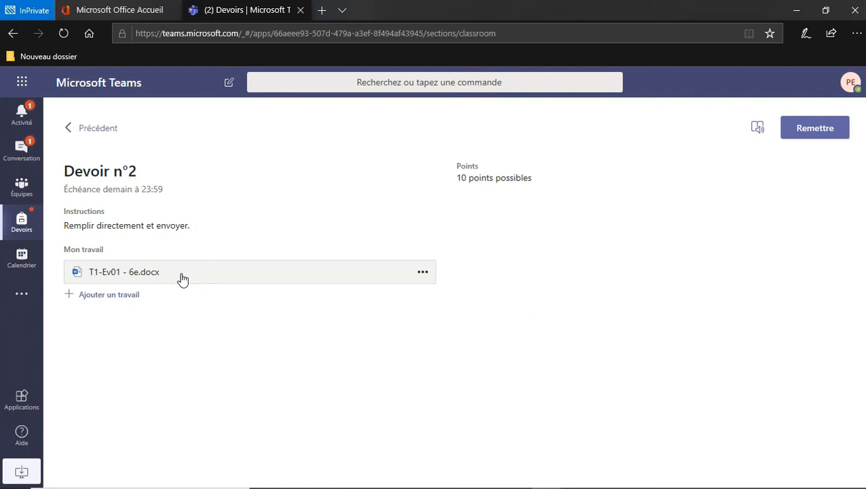
# Open the student's copy of T1-Ev01 - 6e.docx and switch it to editing in the browser
pyautogui.click(419, 271)
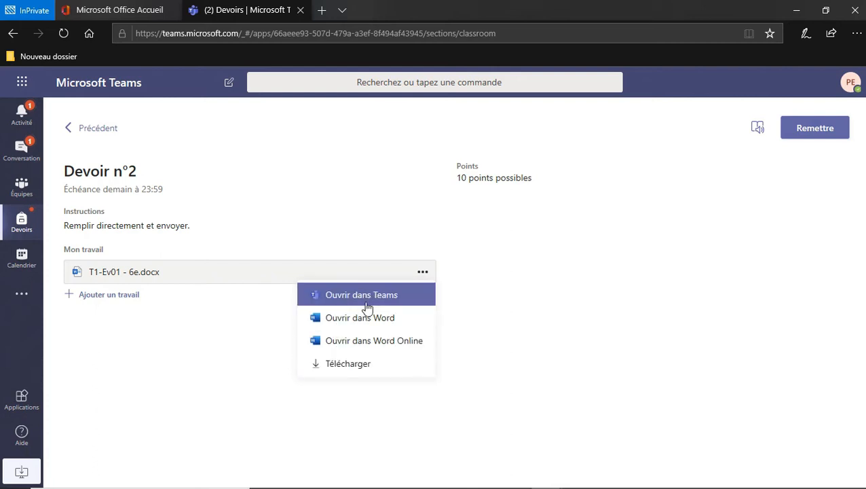
pyautogui.click(113, 275)
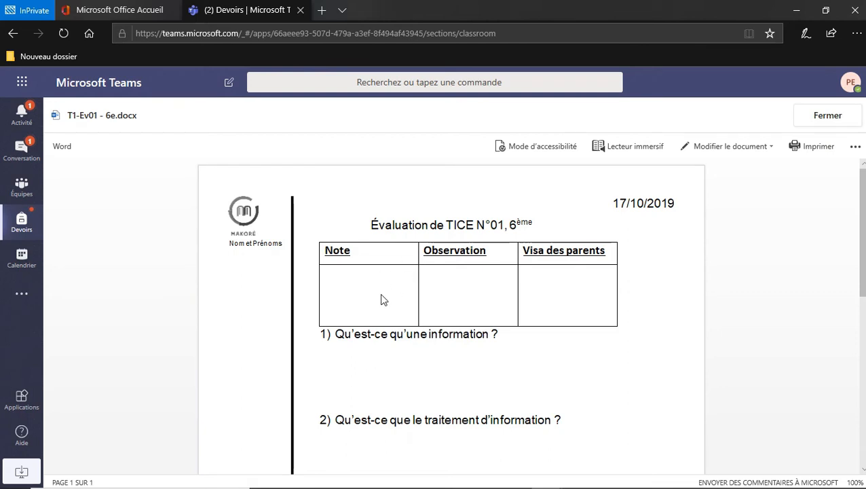
pyautogui.click(722, 151)
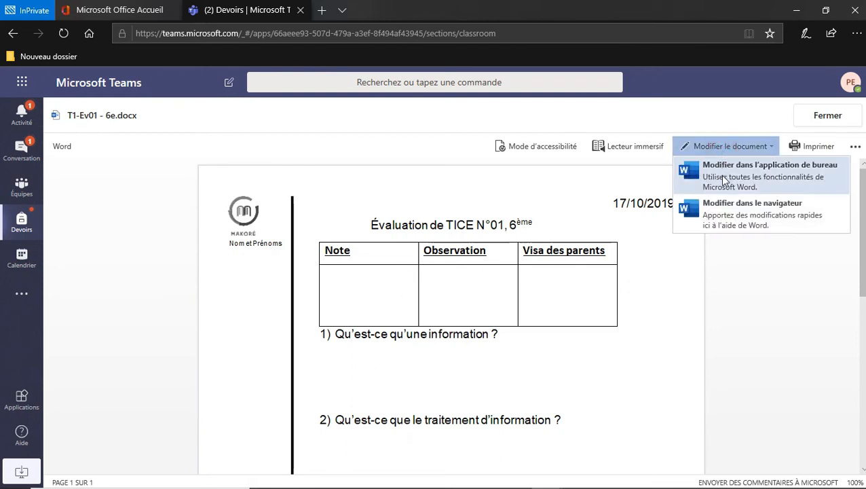
pyautogui.click(703, 216)
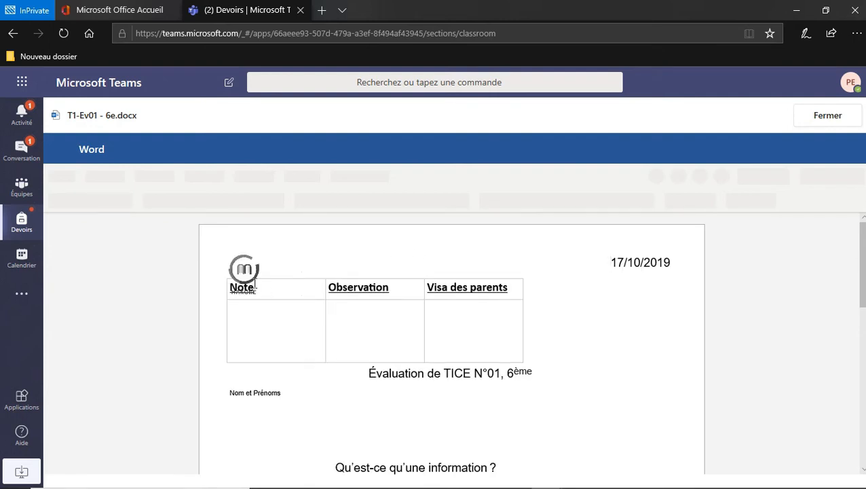
# Examine the evaluation's questions, the table to fill in and the answer spaces in the document
pyautogui.click(369, 319)
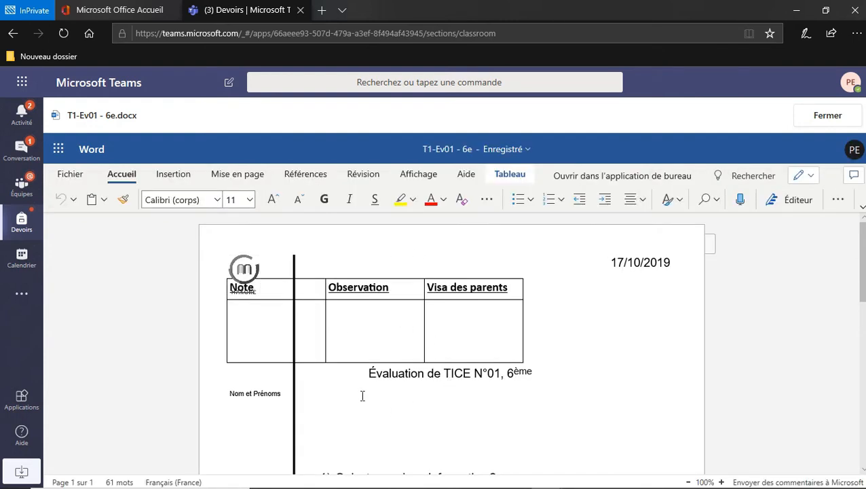
pyautogui.scroll(-3, 382, 373)
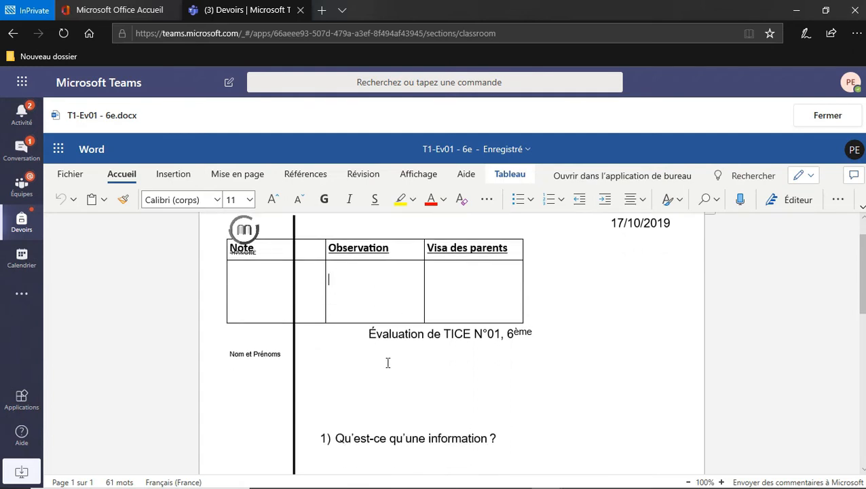
pyautogui.scroll(1, 384, 351)
pyautogui.click(364, 347)
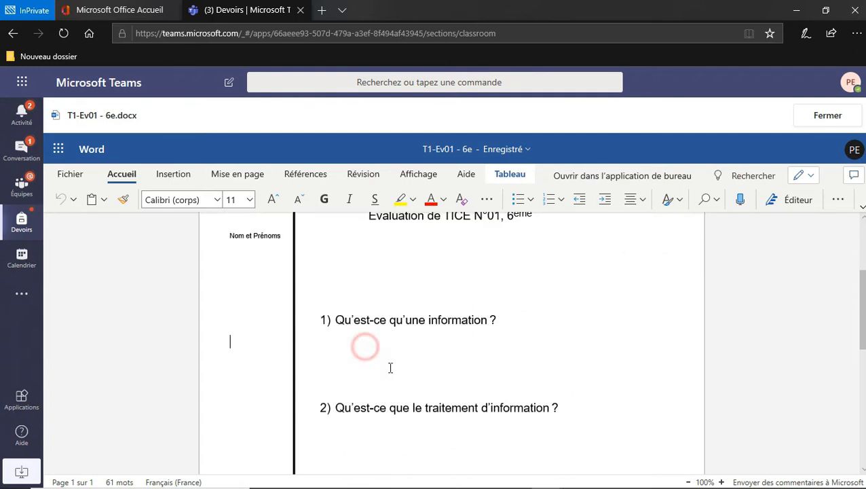
pyautogui.click(338, 349)
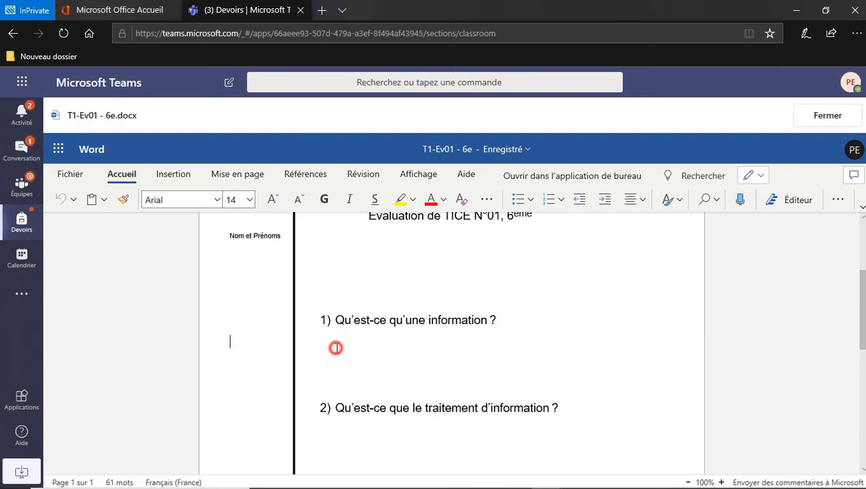
pyautogui.click(330, 347)
pyautogui.scroll(-5, 408, 353)
pyautogui.click(336, 306)
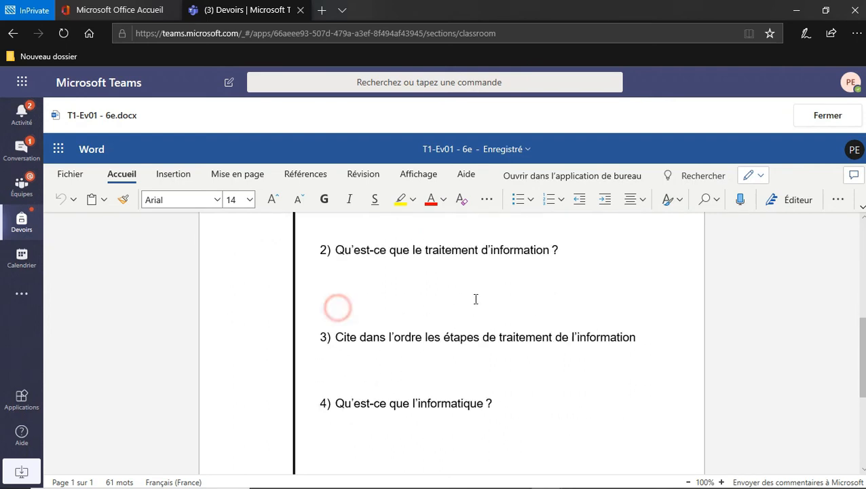
pyautogui.scroll(-1, 444, 335)
pyautogui.click(384, 380)
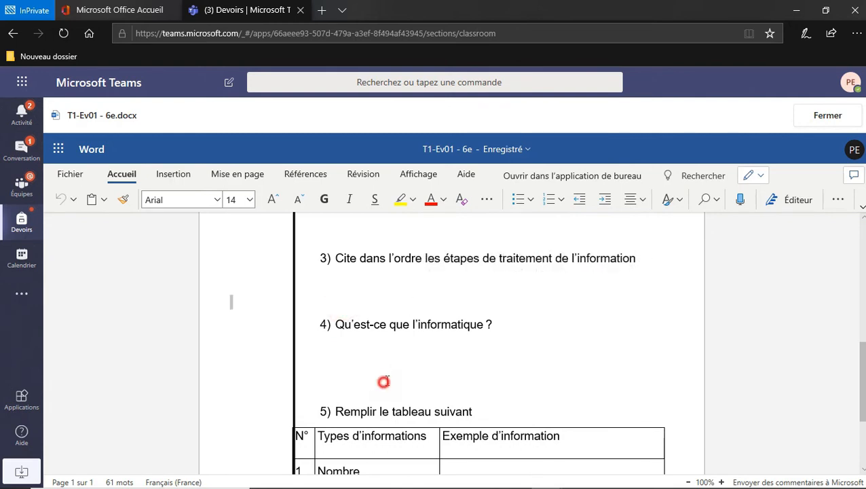
pyautogui.scroll(-1, 438, 350)
pyautogui.scroll(5, 387, 338)
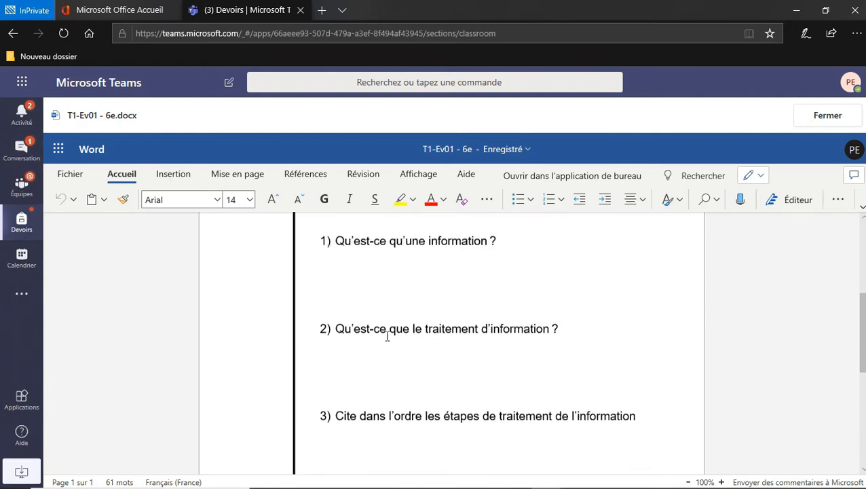
pyautogui.scroll(-3, 377, 354)
pyautogui.scroll(4, 406, 342)
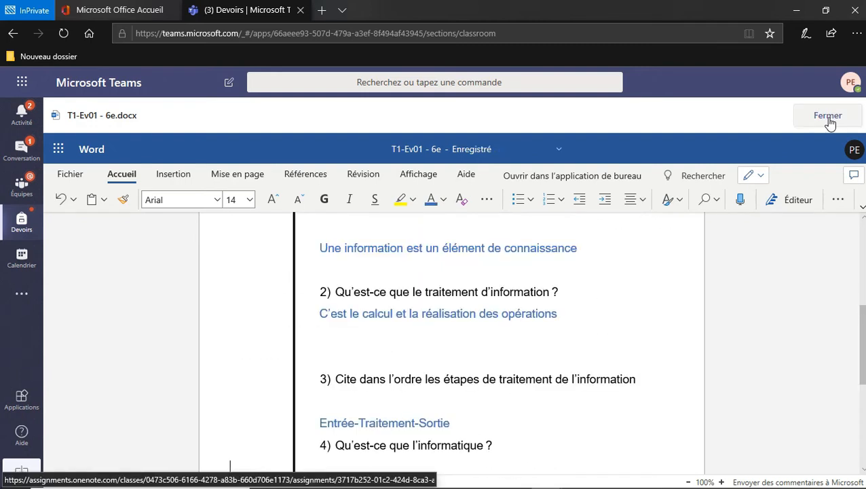
# Check the student's answers in T1-Ev01 - 6e.docx, close the document and hand in Devoir n°2
pyautogui.scroll(1, 411, 293)
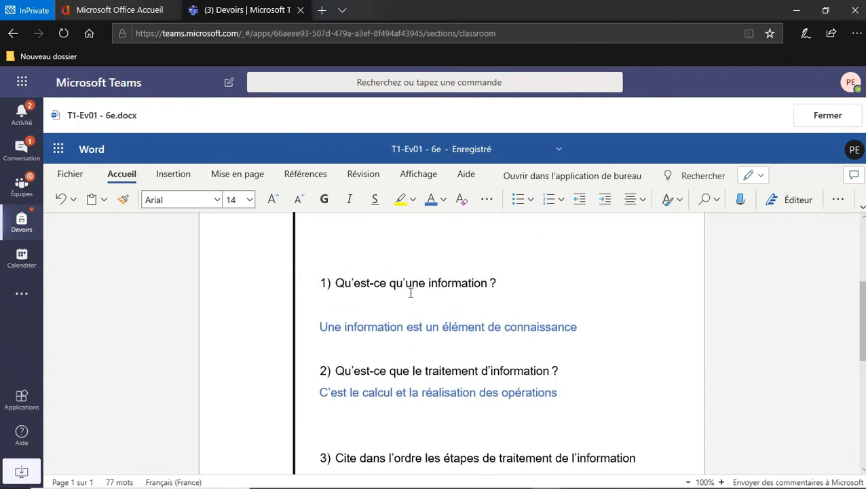
pyautogui.scroll(1, 410, 293)
pyautogui.scroll(-6, 380, 312)
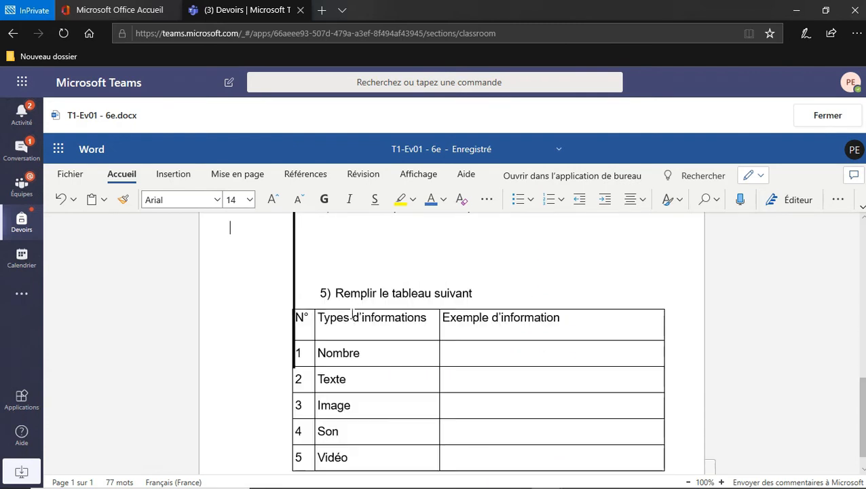
pyautogui.scroll(6, 435, 309)
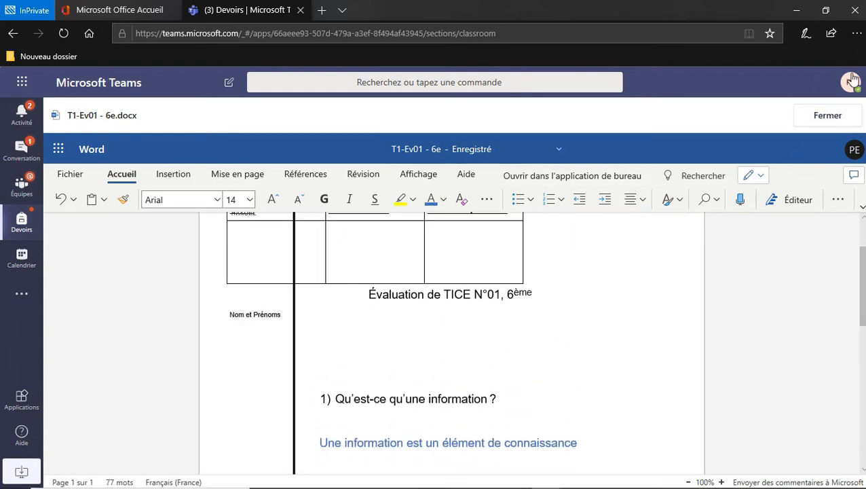
pyautogui.click(827, 116)
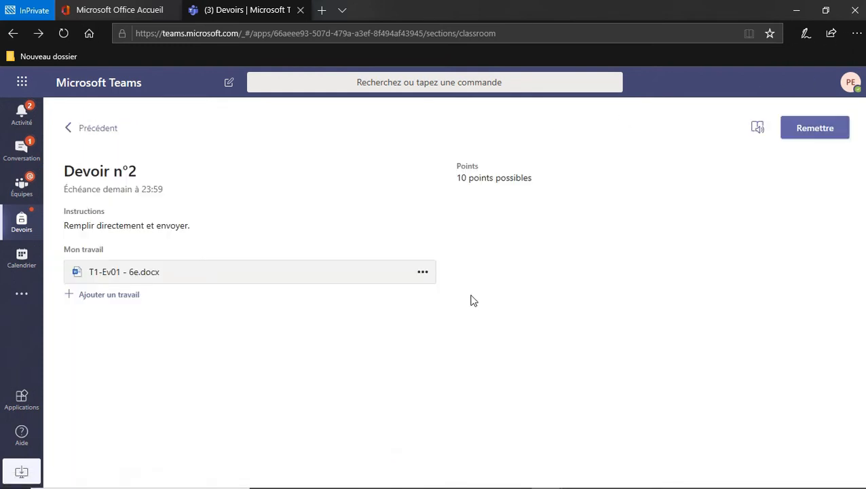
pyautogui.click(818, 129)
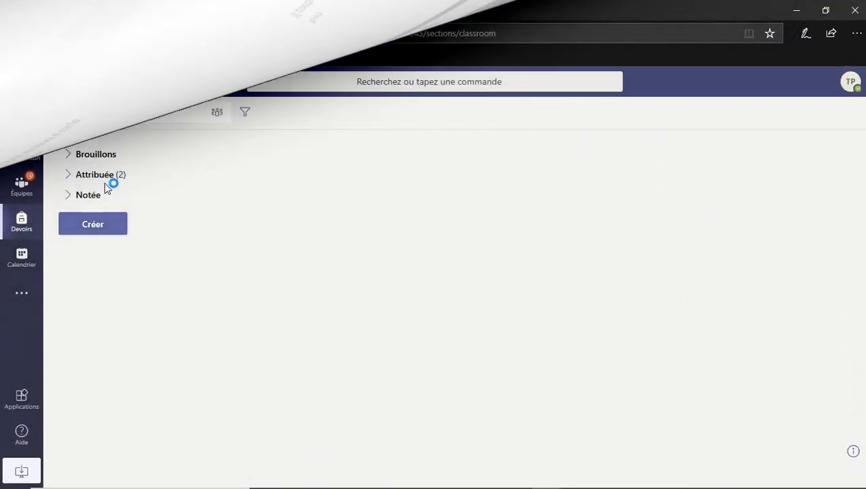
# In the teacher's Teams session, open the work submitted for the assigned Devoir n°2
pyautogui.click(102, 178)
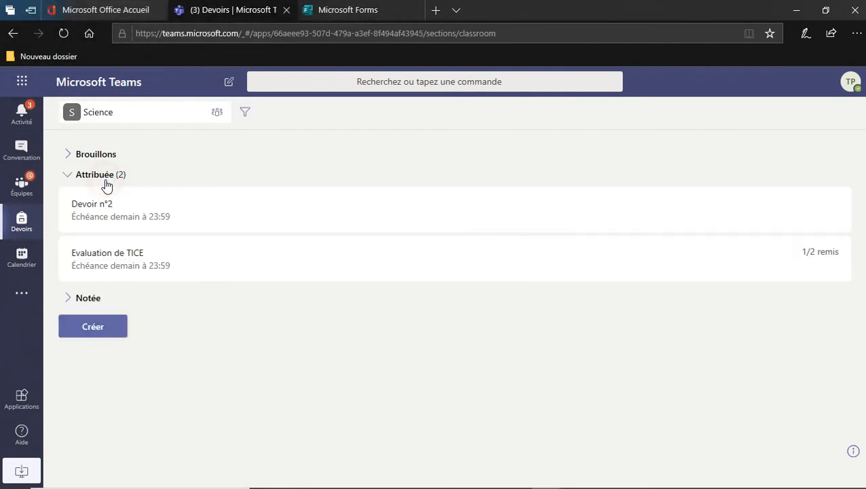
pyautogui.click(138, 223)
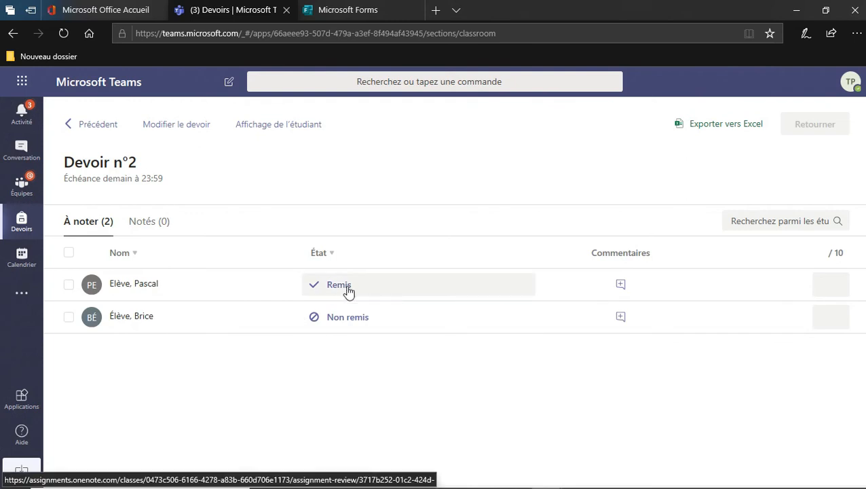
pyautogui.click(348, 291)
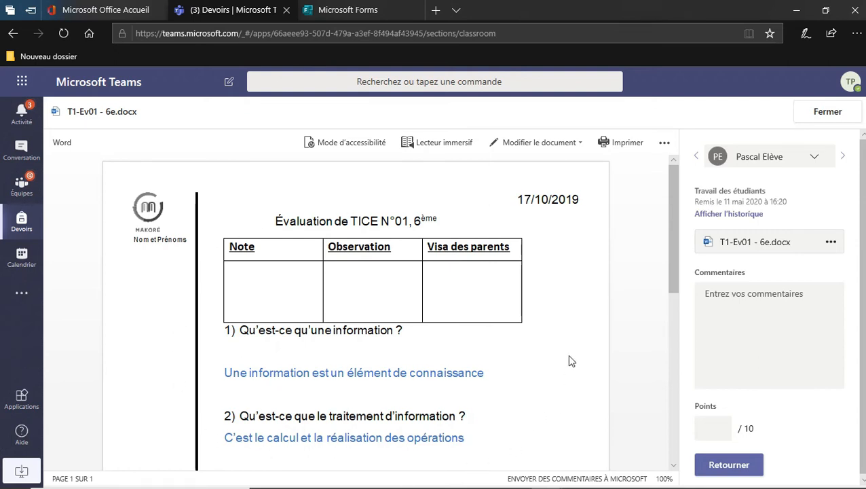
# Examine the student's answers to the evaluation's questions and the information table in the submitted document
pyautogui.scroll(-2, 238, 397)
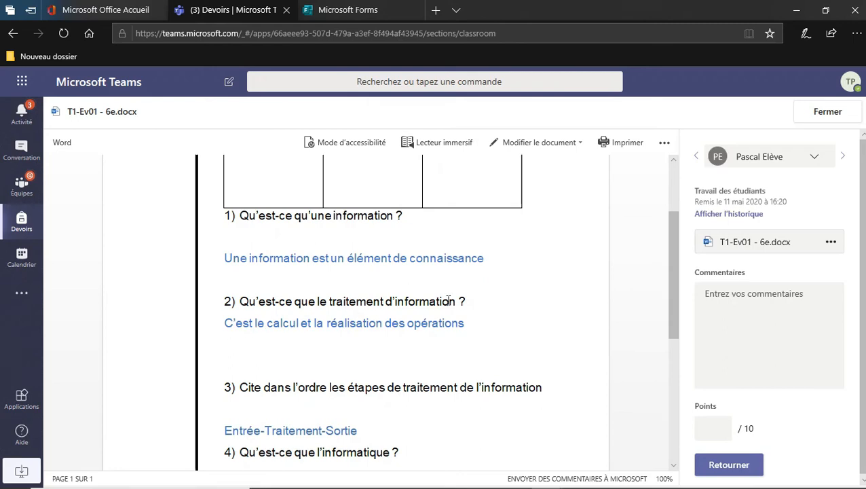
pyautogui.scroll(-5, 358, 427)
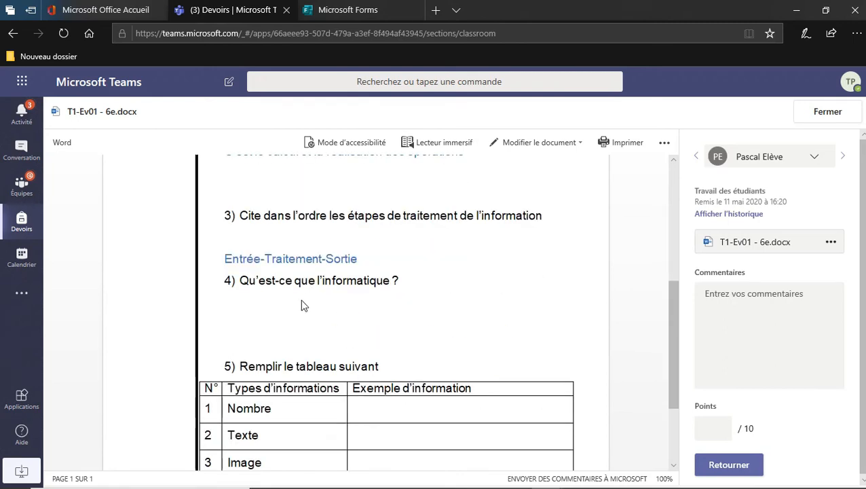
pyautogui.scroll(8, 268, 304)
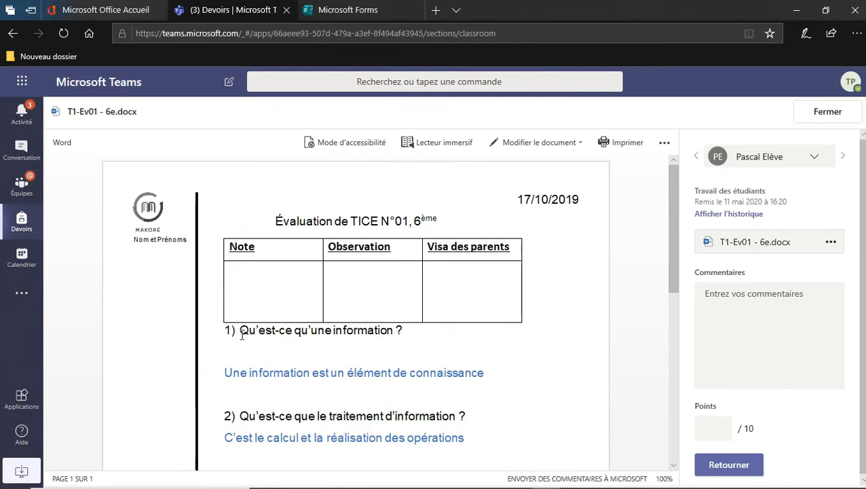
pyautogui.scroll(-3, 341, 394)
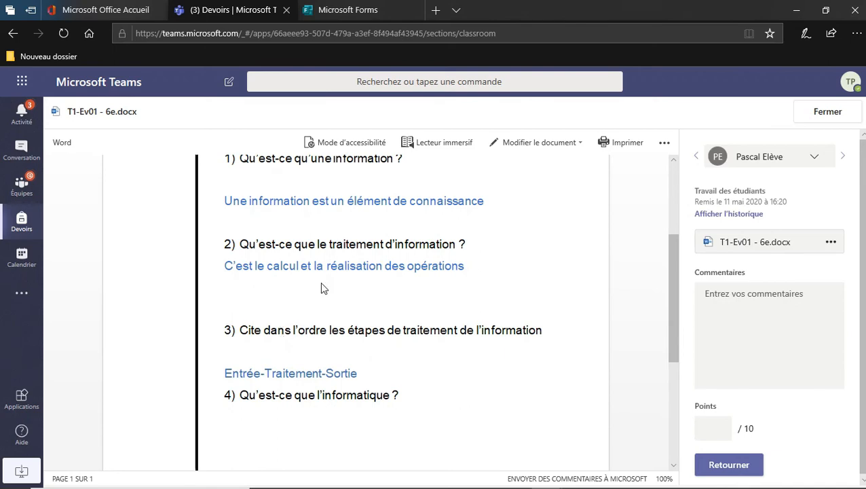
pyautogui.scroll(-4, 338, 299)
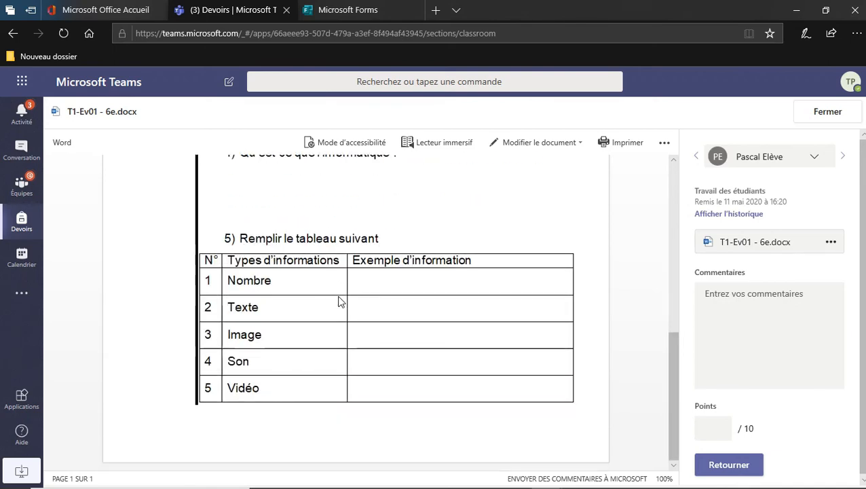
pyautogui.scroll(7, 338, 300)
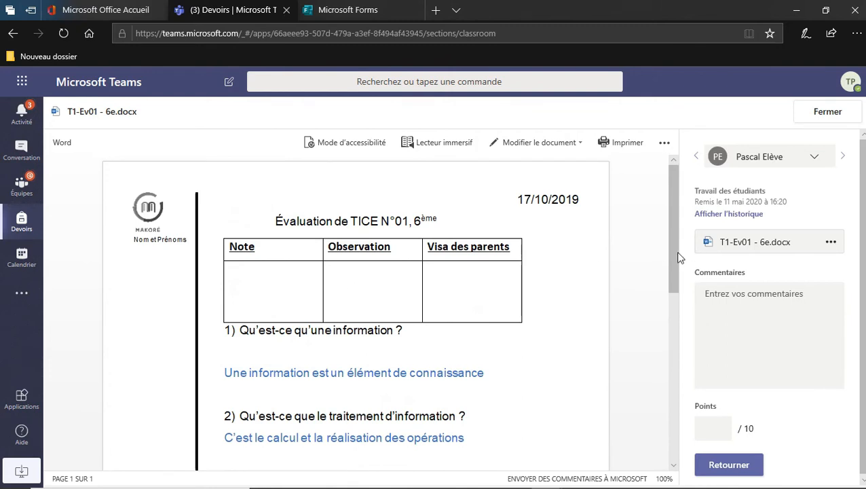
pyautogui.scroll(-2, 411, 327)
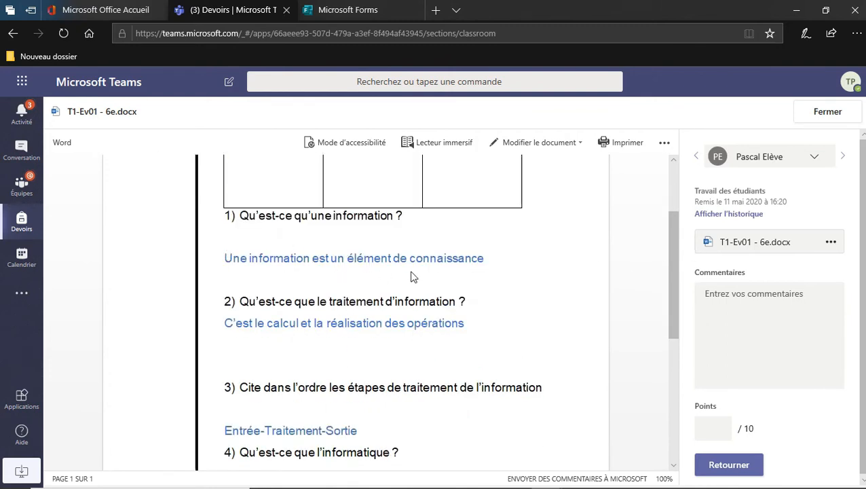
pyautogui.scroll(-5, 348, 435)
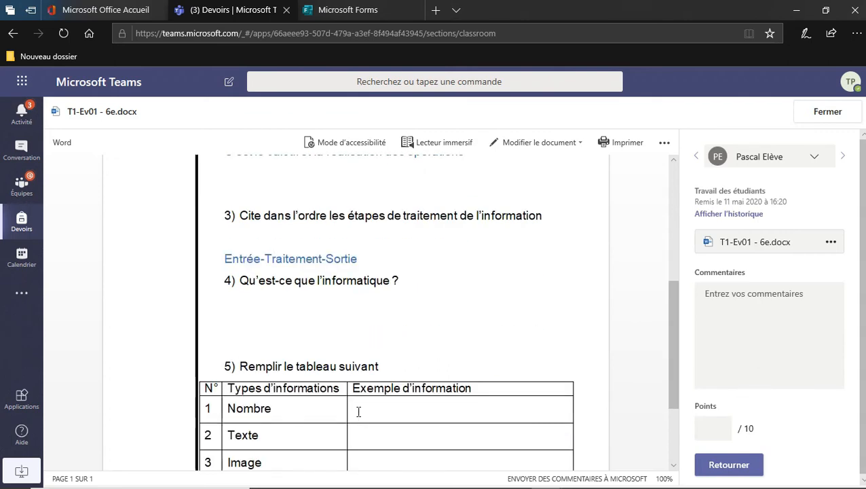
# Grade the submission 6 out of 10, return it to the student and close the document
pyautogui.click(713, 429)
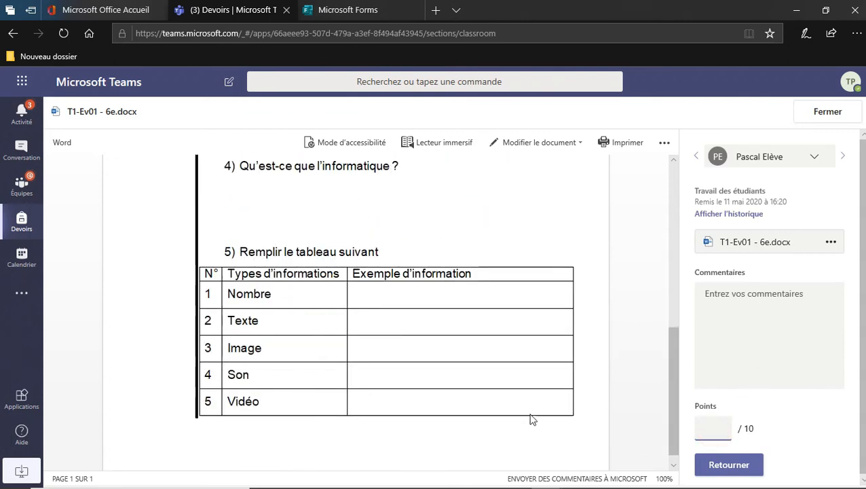
pyautogui.write('6')
pyautogui.click(731, 466)
pyautogui.click(823, 113)
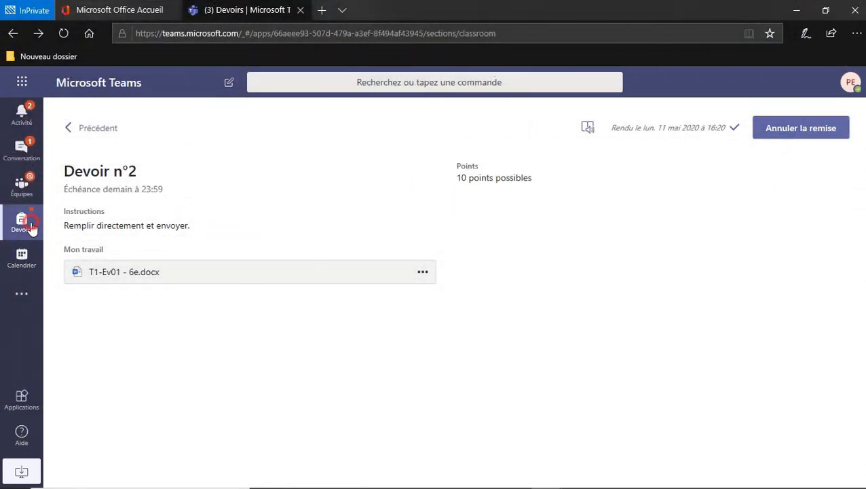
# In the student's Teams session, check the points awarded for the returned Devoir n°2
pyautogui.click(87, 130)
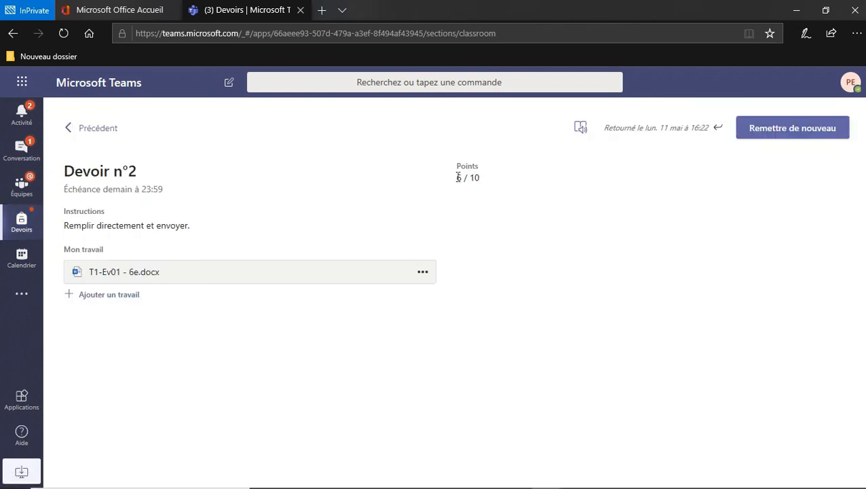
pyautogui.moveTo(457, 175); pyautogui.dragTo(489, 179)
pyautogui.click(511, 190)
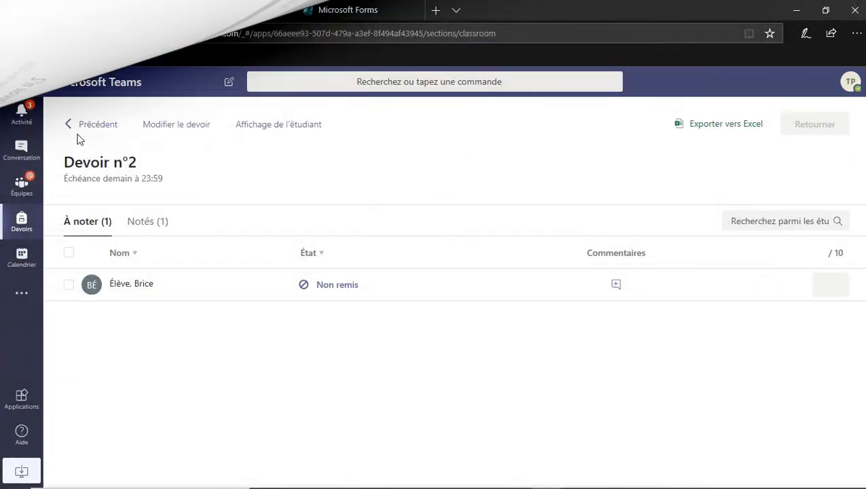
# In the teacher's session, go back to the Science class's assignment list and start a new blank assignment
pyautogui.click(76, 125)
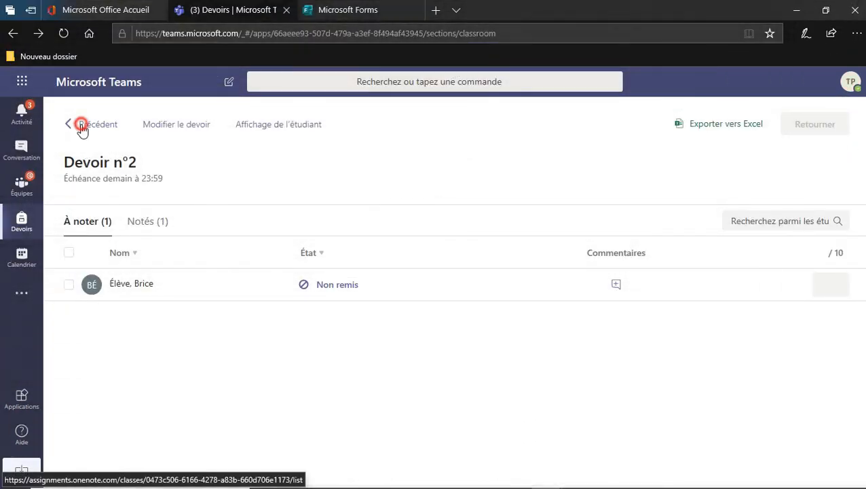
pyautogui.click(112, 326)
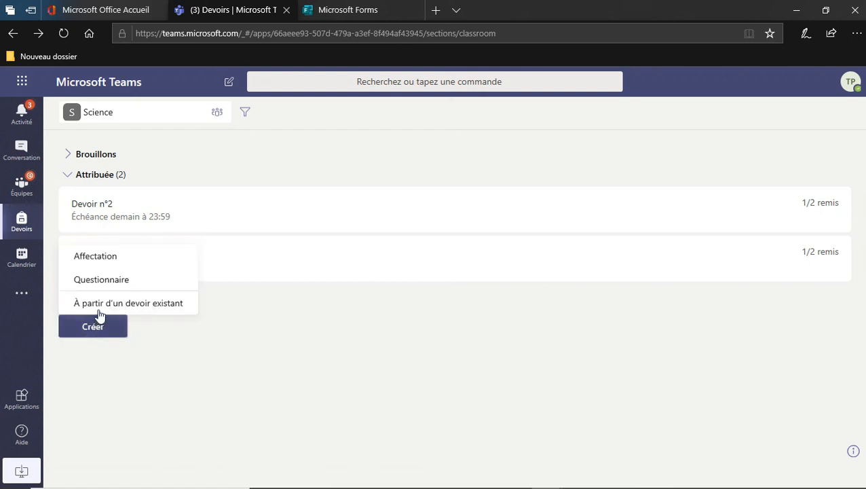
pyautogui.click(105, 258)
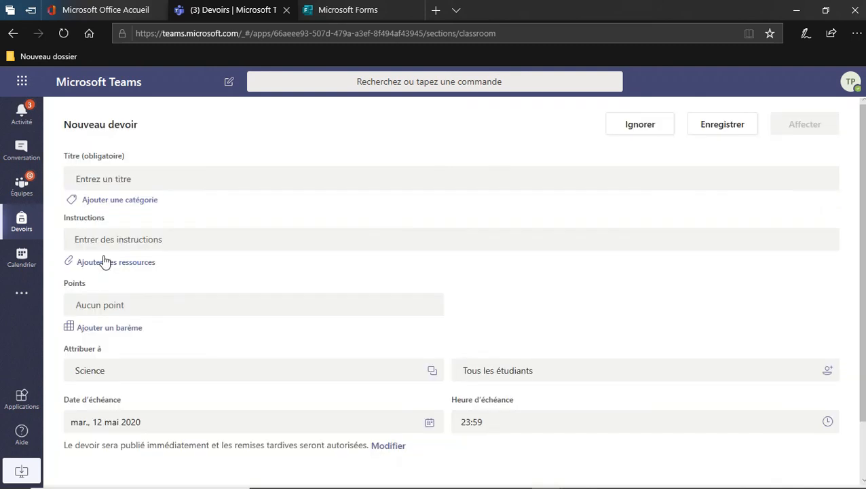
# Examine the new assignment form's fields, especially the points setting, and minimize the browser window
pyautogui.scroll(-1, 131, 283)
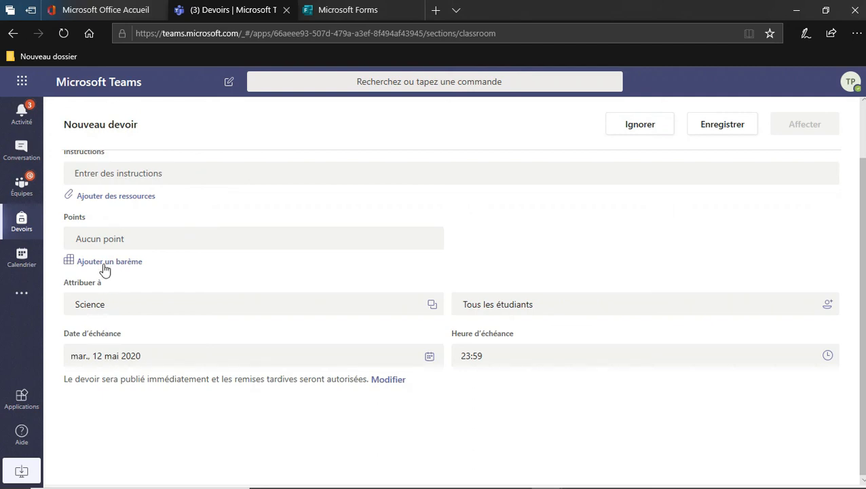
pyautogui.scroll(1, 109, 285)
pyautogui.click(112, 299)
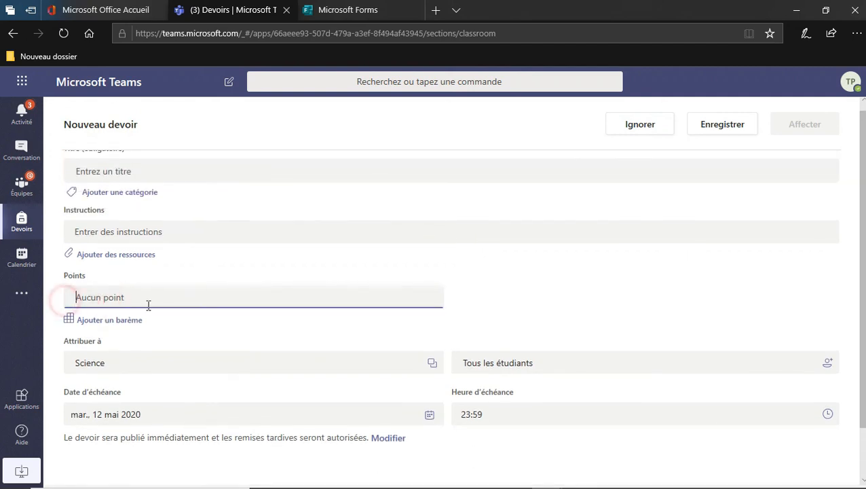
pyautogui.click(73, 296)
pyautogui.click(798, 9)
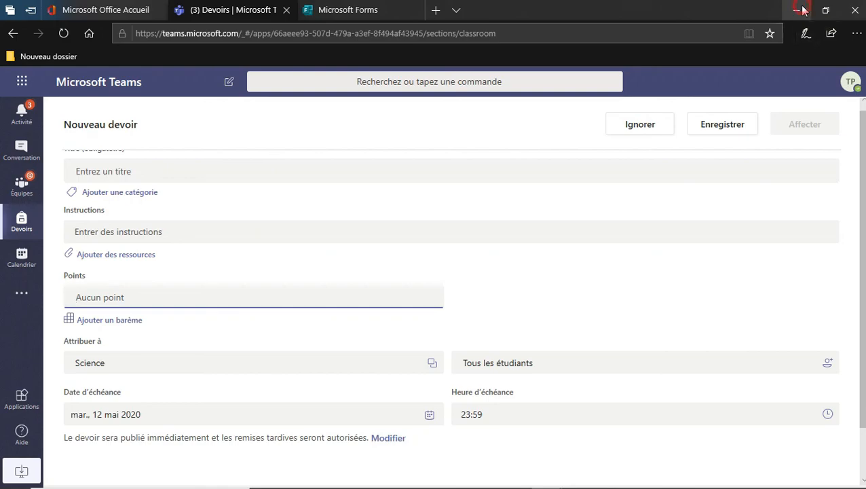